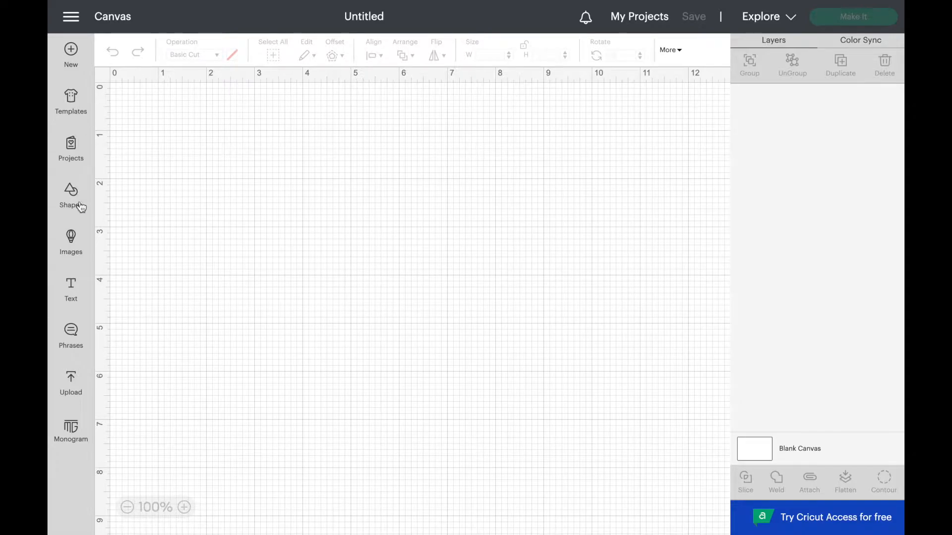
# Upload the file hello-summer-free-svg.svg from the hello-summer-free-svg folder as a cut image, keeping its default image name
pyautogui.click(72, 392)
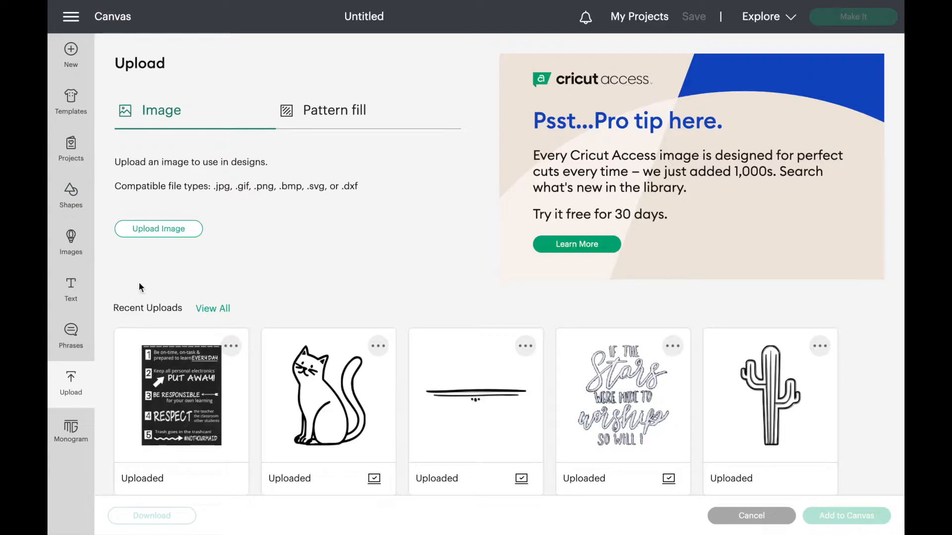
pyautogui.click(174, 235)
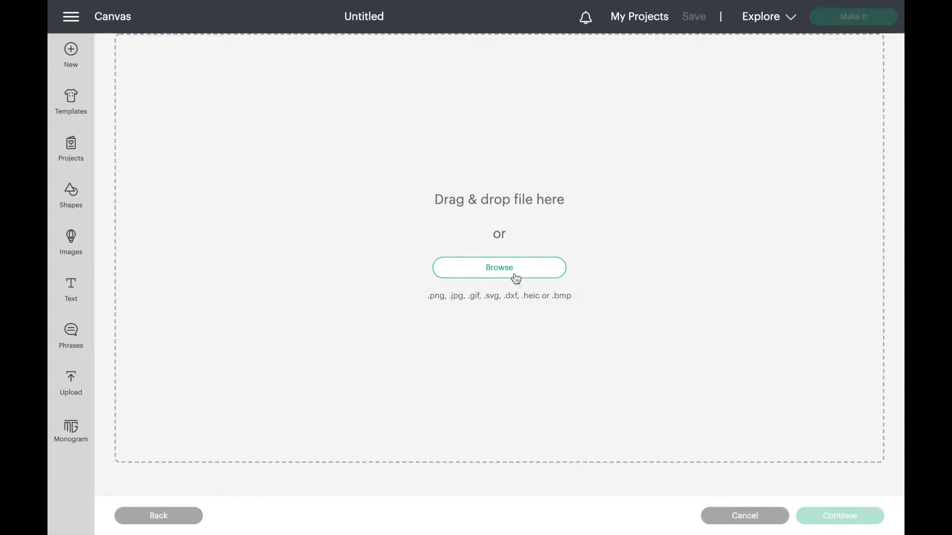
pyautogui.click(498, 274)
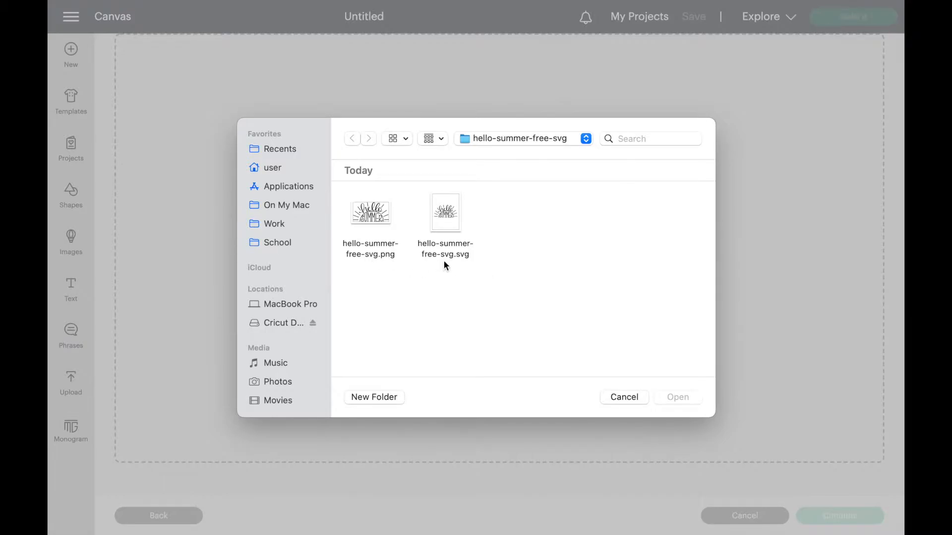
pyautogui.click(449, 212)
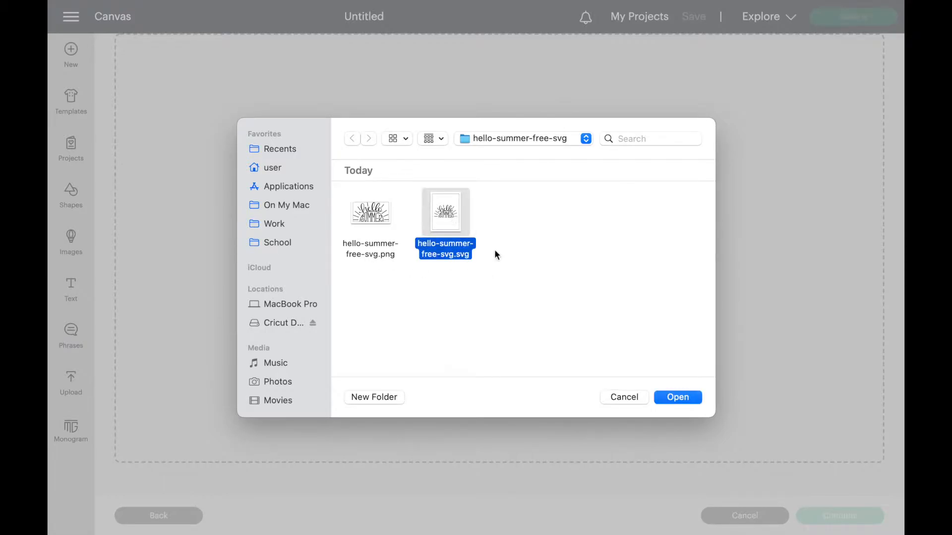
pyautogui.click(691, 398)
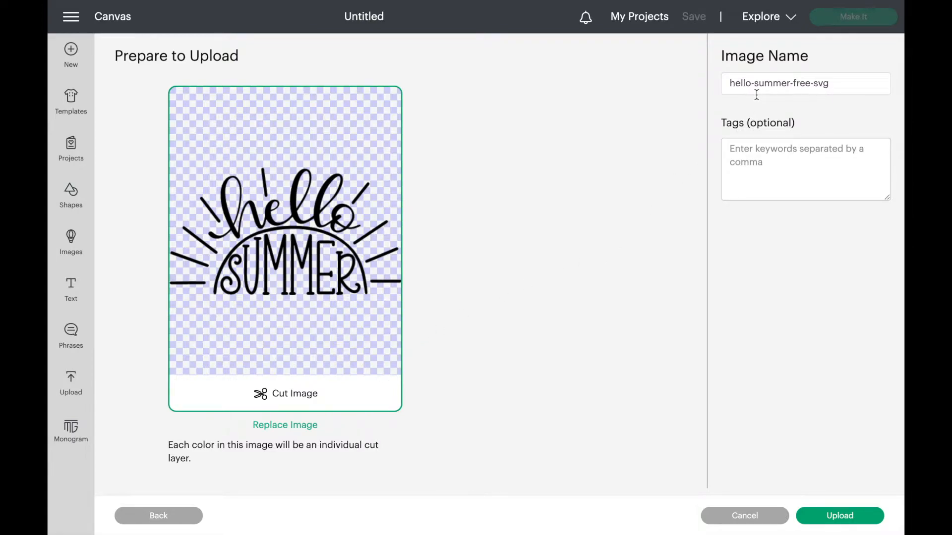
pyautogui.click(827, 518)
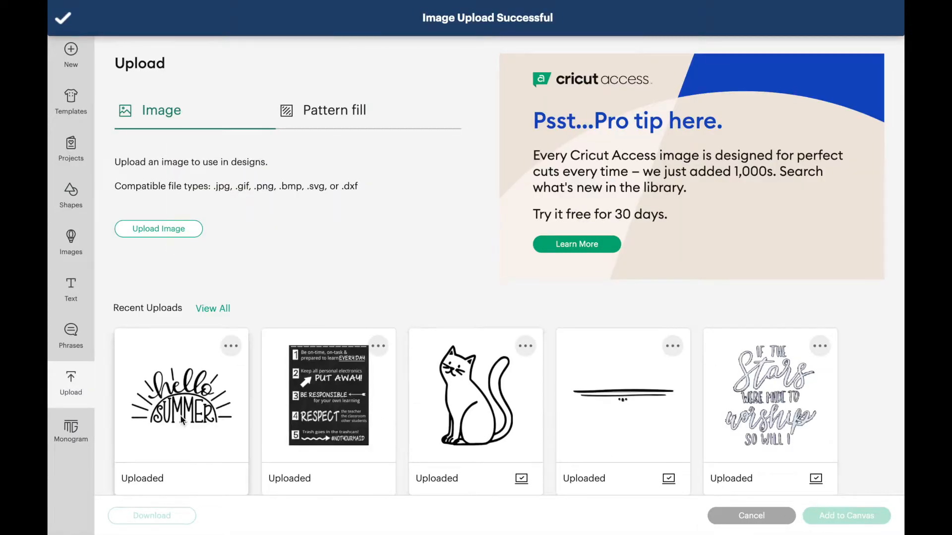
# Check the details of the newly uploaded hello summer image, and add that image to the canvas
pyautogui.click(231, 346)
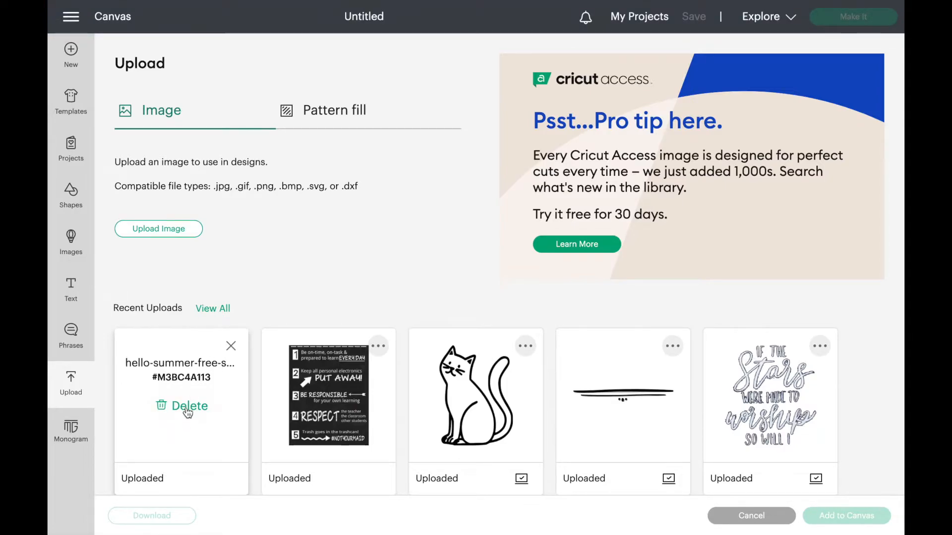
pyautogui.click(231, 346)
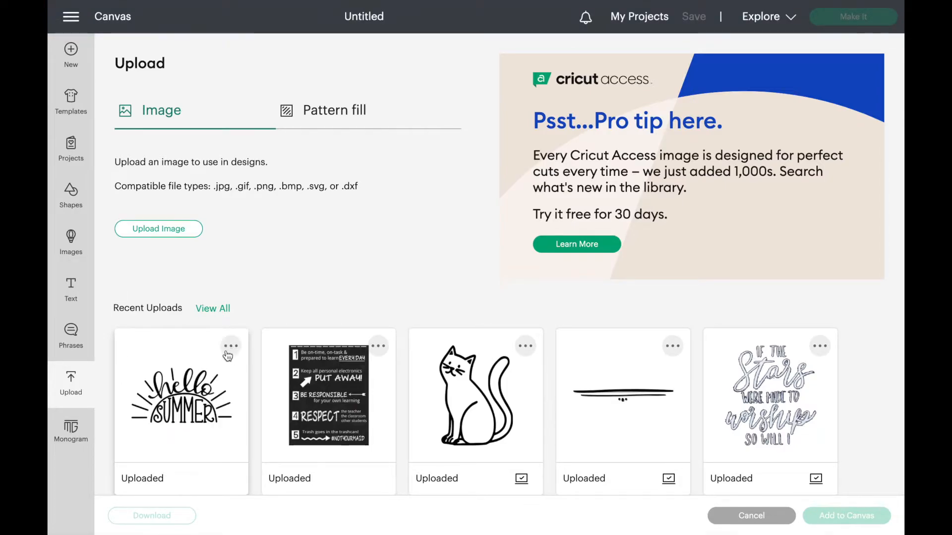
pyautogui.click(197, 406)
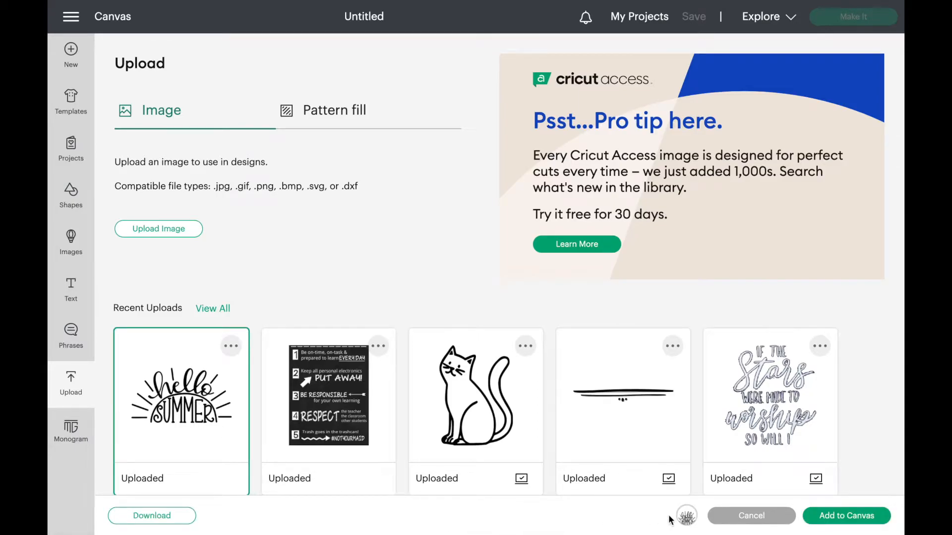
pyautogui.click(850, 516)
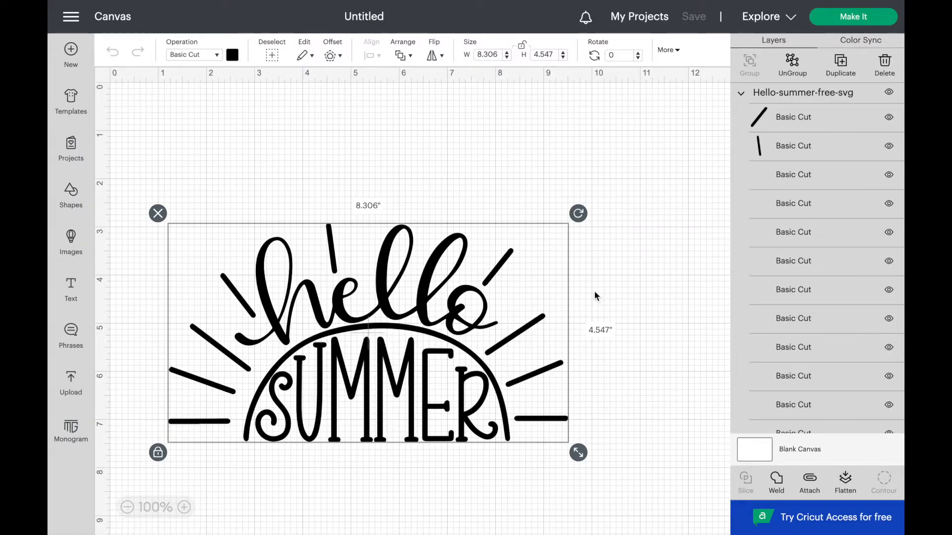
# Ungroup the hello summer design into its separate pieces, and group all of them again
pyautogui.click(792, 73)
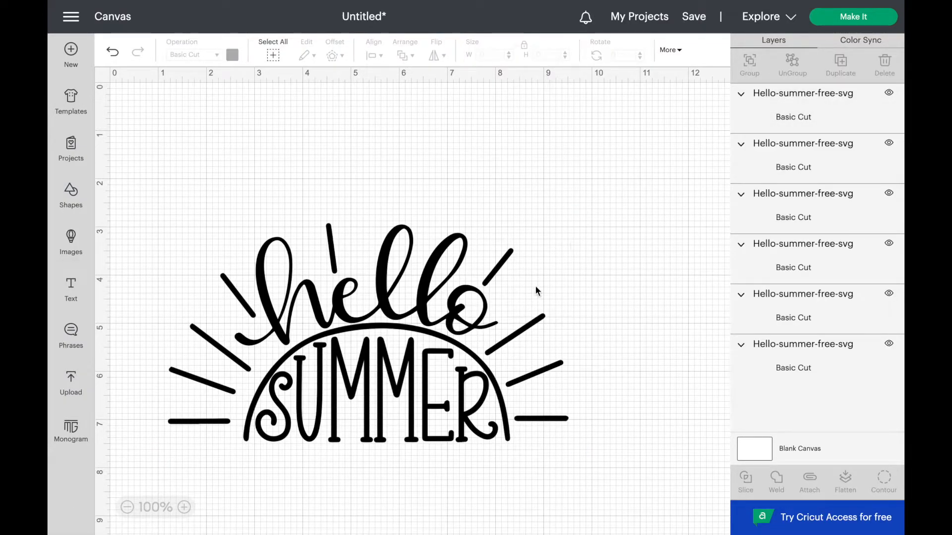
pyautogui.moveTo(166, 215); pyautogui.dragTo(525, 439)
pyautogui.click(754, 67)
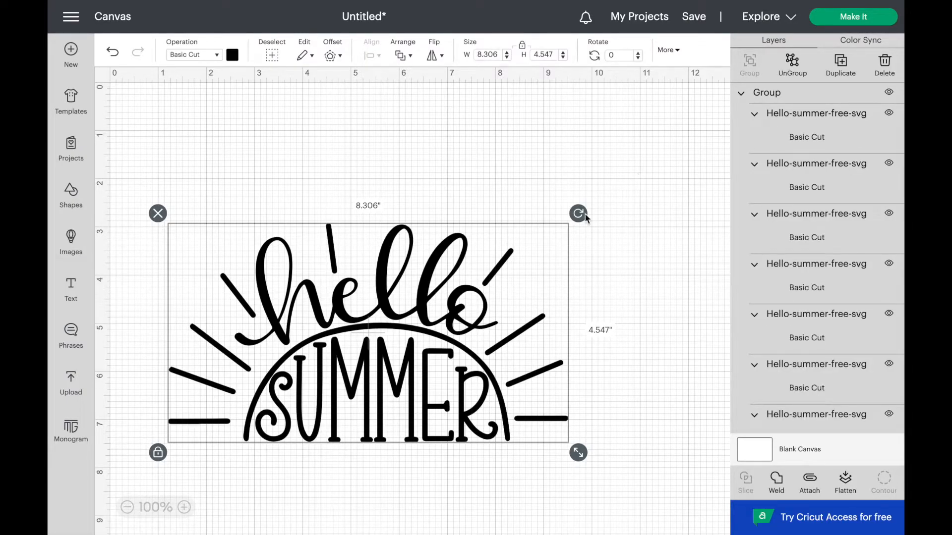
# Attach the grouped hello summer pieces, and switch the canvas grid to show only whole-inch lines
pyautogui.click(809, 482)
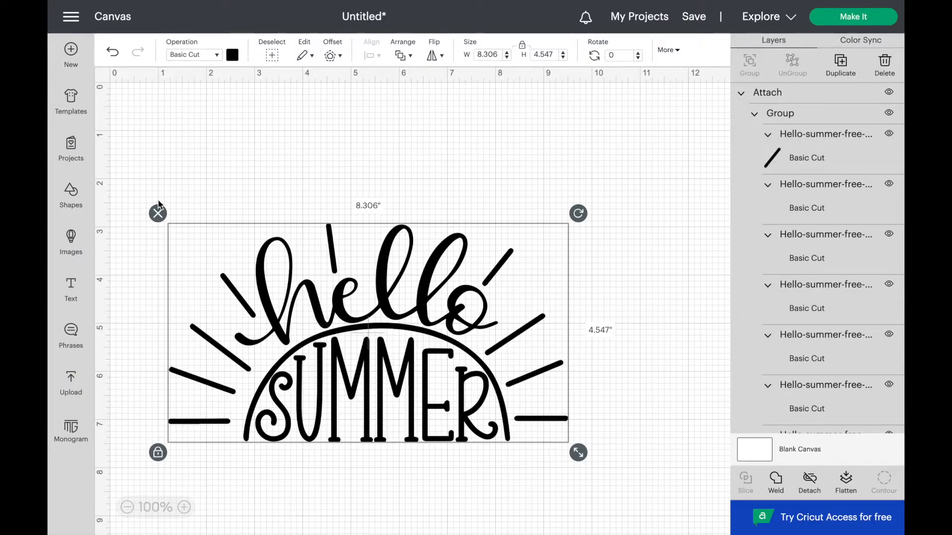
pyautogui.click(102, 73)
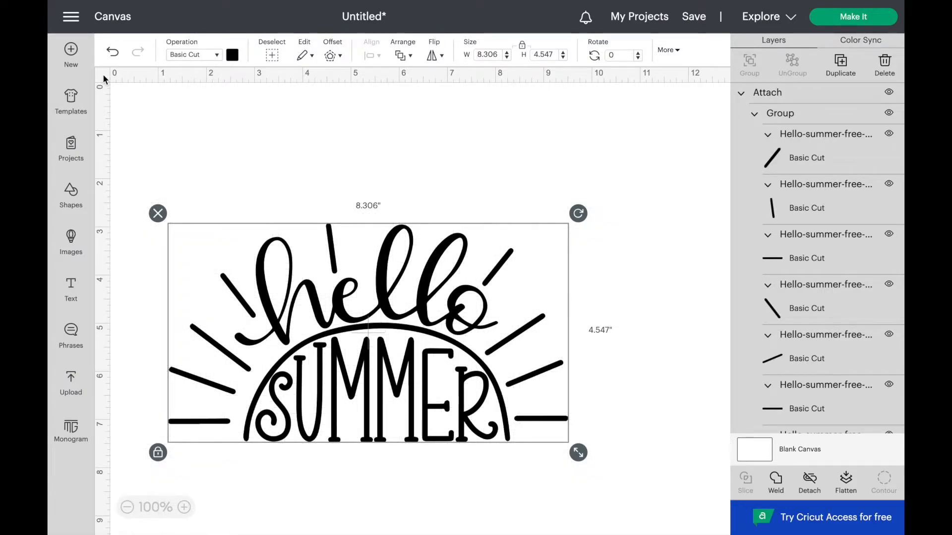
pyautogui.click(103, 78)
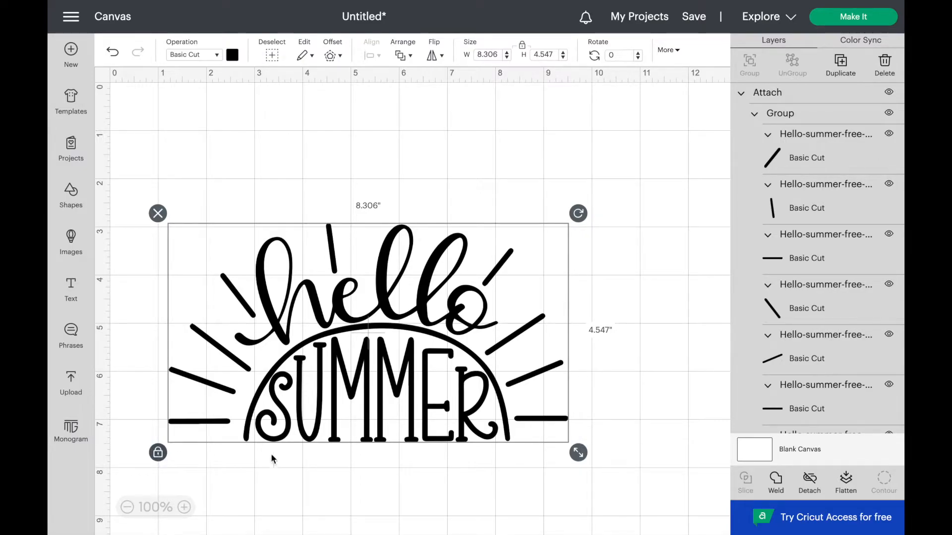
# Set the hello summer design's width to 3.5 in with locked proportions, and move it near the canvas origin
pyautogui.moveTo(579, 453); pyautogui.dragTo(561, 443)
pyautogui.click(484, 55)
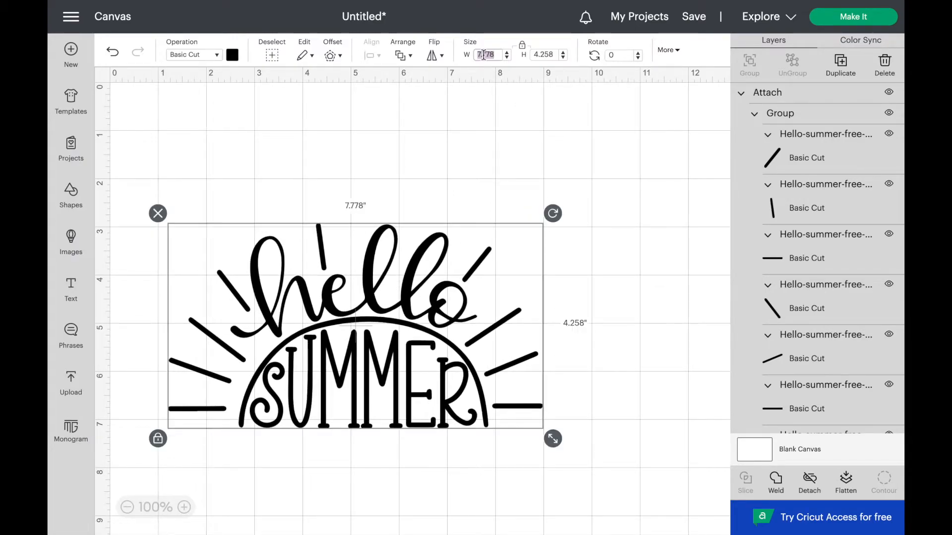
pyautogui.write('3.5')
pyautogui.press('Return')
pyautogui.moveTo(322, 240); pyautogui.dragTo(288, 120)
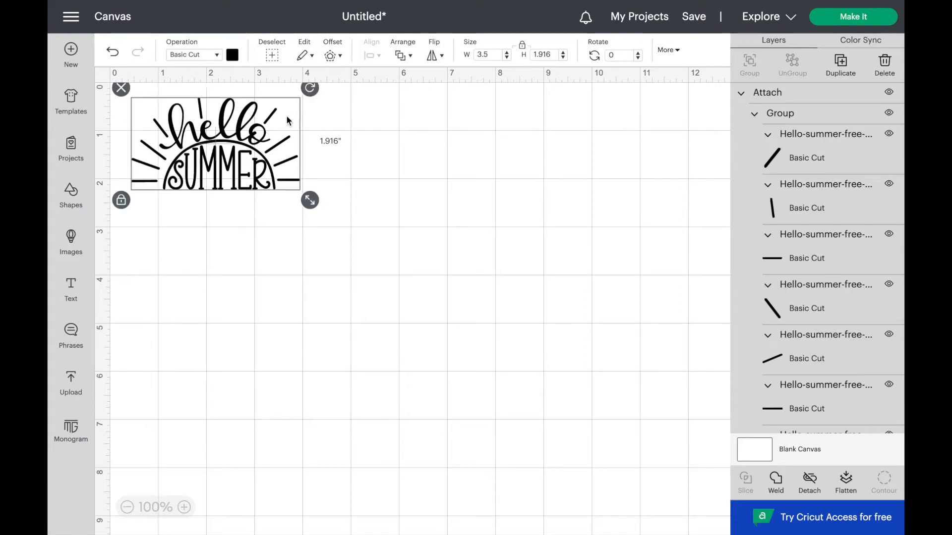
# Change the hello summer design's material color to purple
pyautogui.click(232, 55)
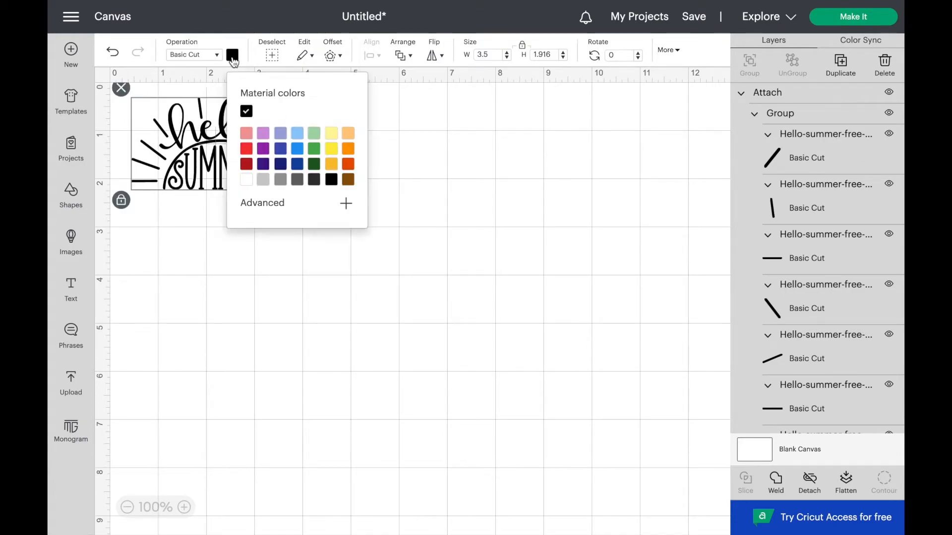
pyautogui.click(263, 150)
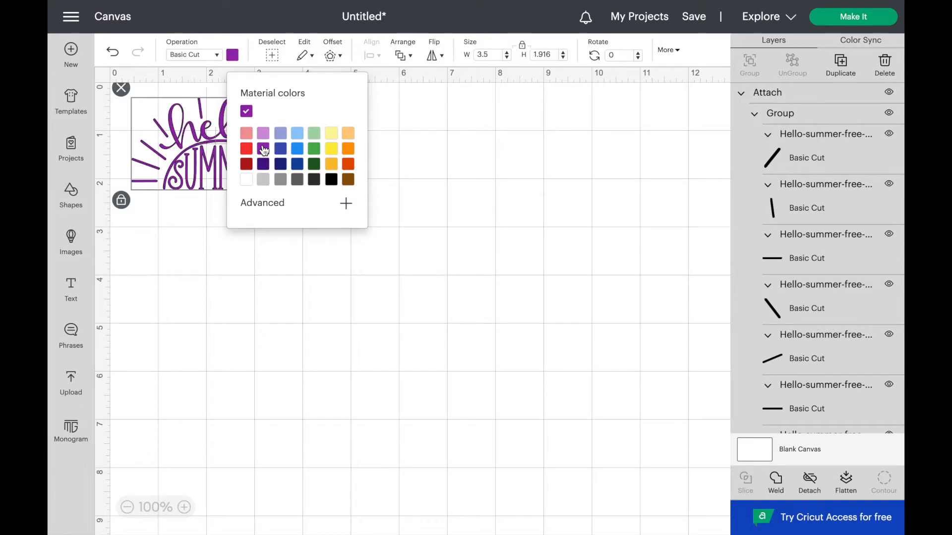
pyautogui.click(216, 243)
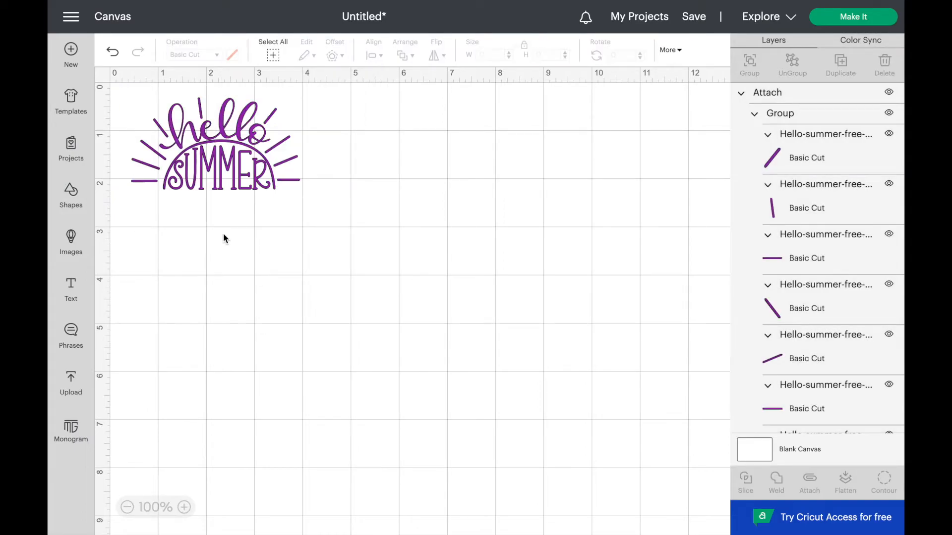
# Change the hello summer design's material color to bright yellow, and deselect the design
pyautogui.click(253, 120)
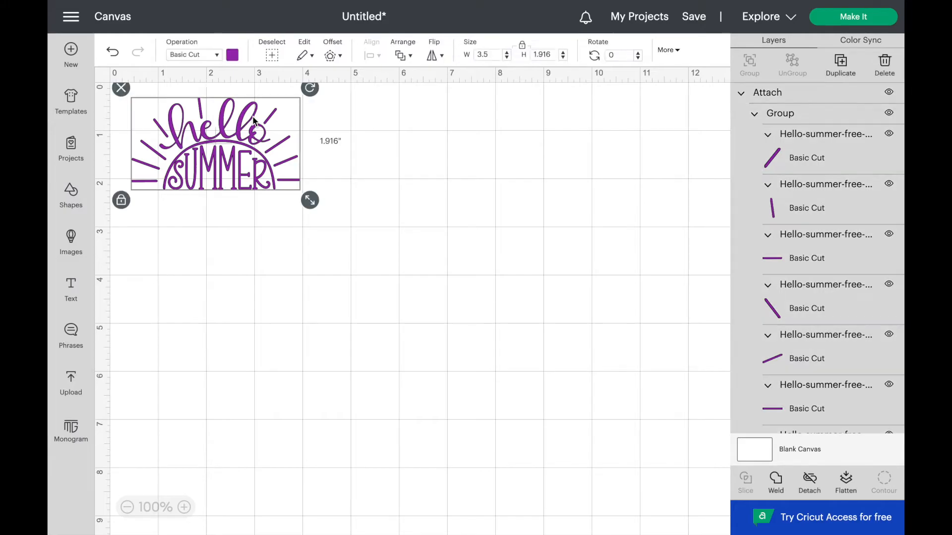
pyautogui.click(232, 54)
pyautogui.click(332, 151)
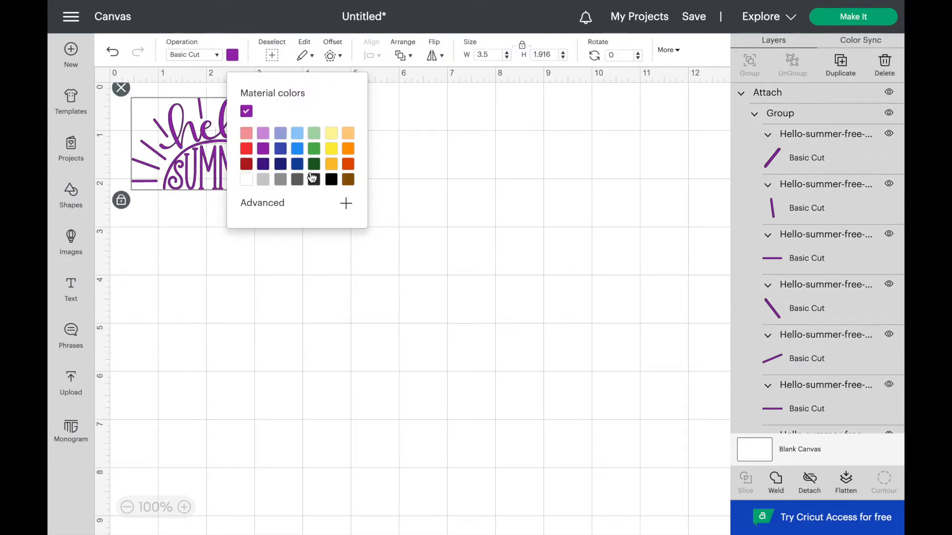
pyautogui.click(206, 245)
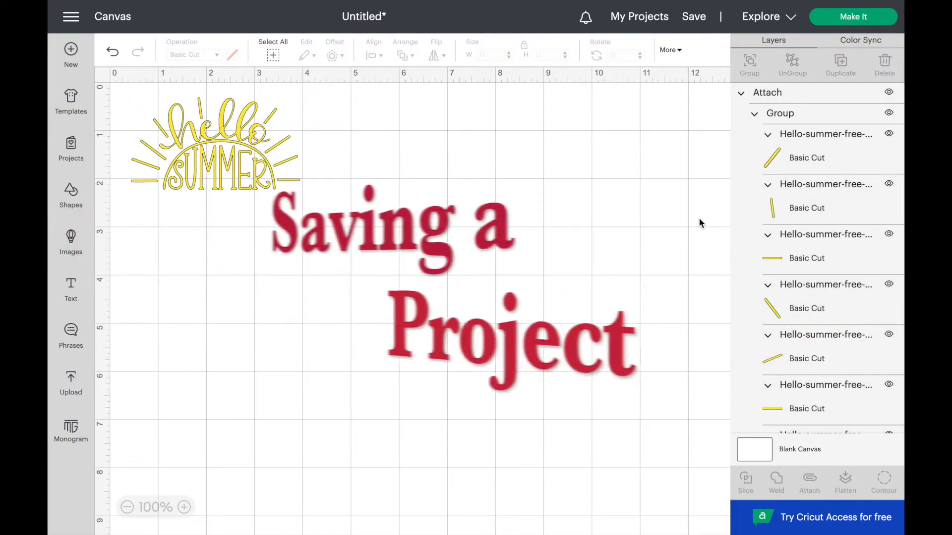
# Save the project with the title "Hello Summer"
pyautogui.click(694, 17)
pyautogui.click(450, 112)
pyautogui.write('Hello Summer')
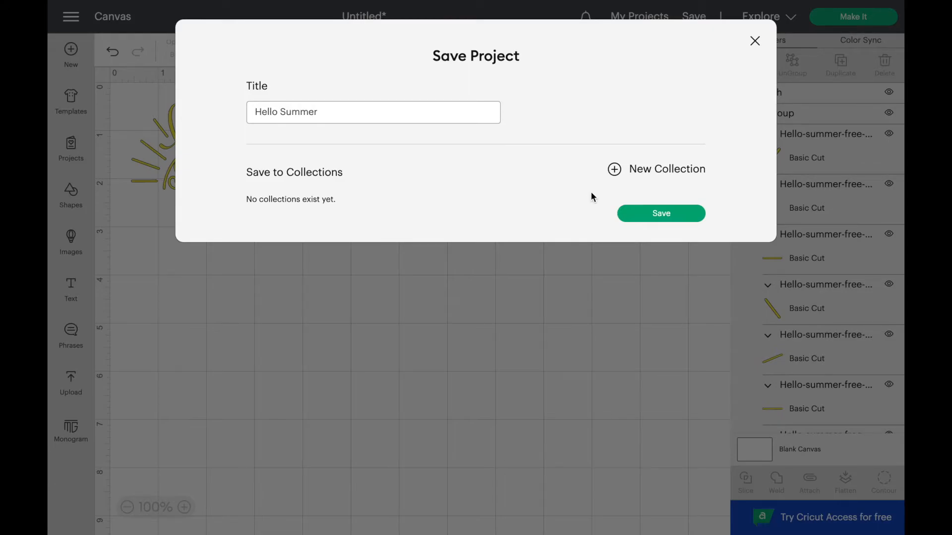
pyautogui.click(649, 218)
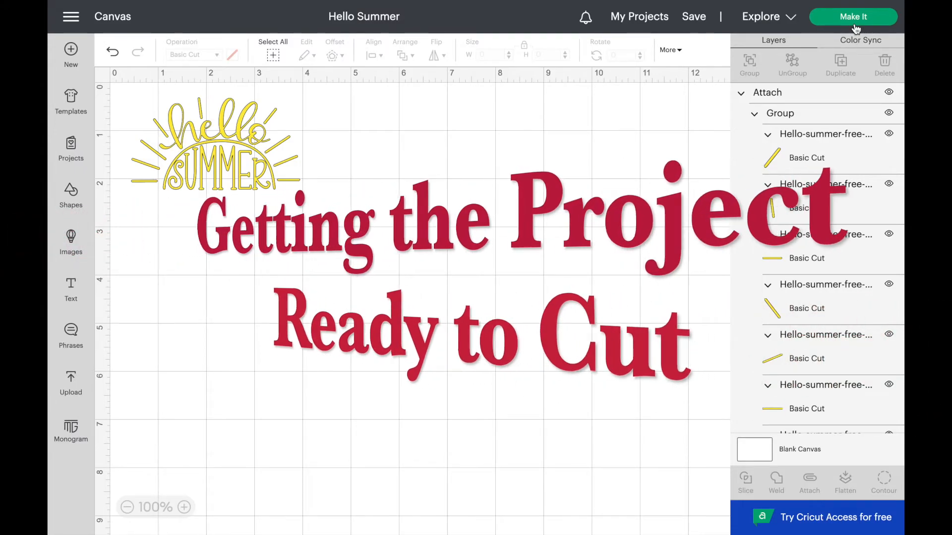
# Send the project to cut preparation, loading the material on a 12 in x 12 in mat
pyautogui.click(856, 28)
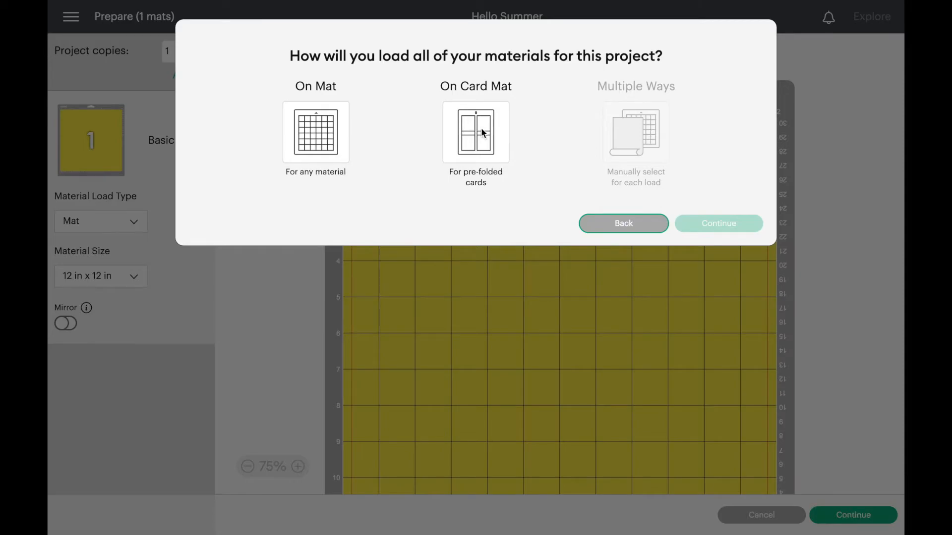
pyautogui.click(320, 127)
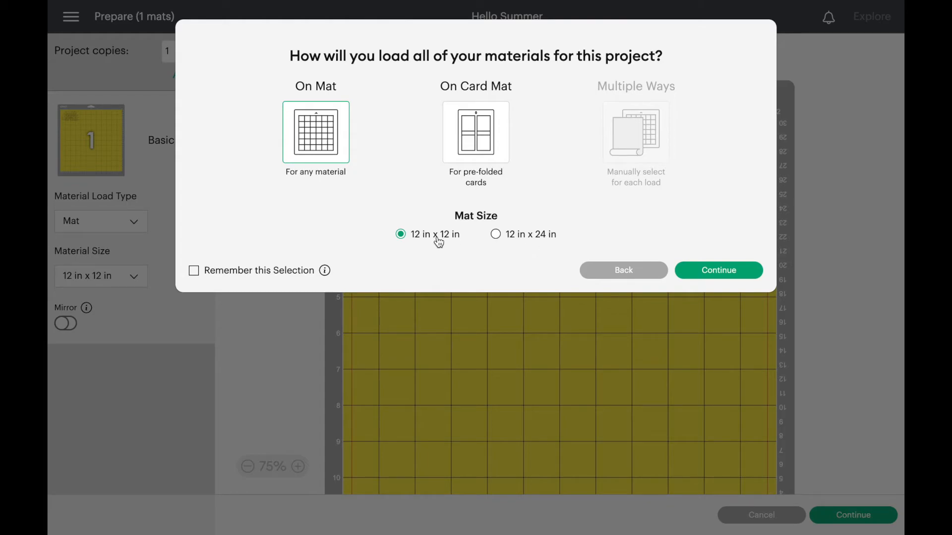
pyautogui.click(709, 271)
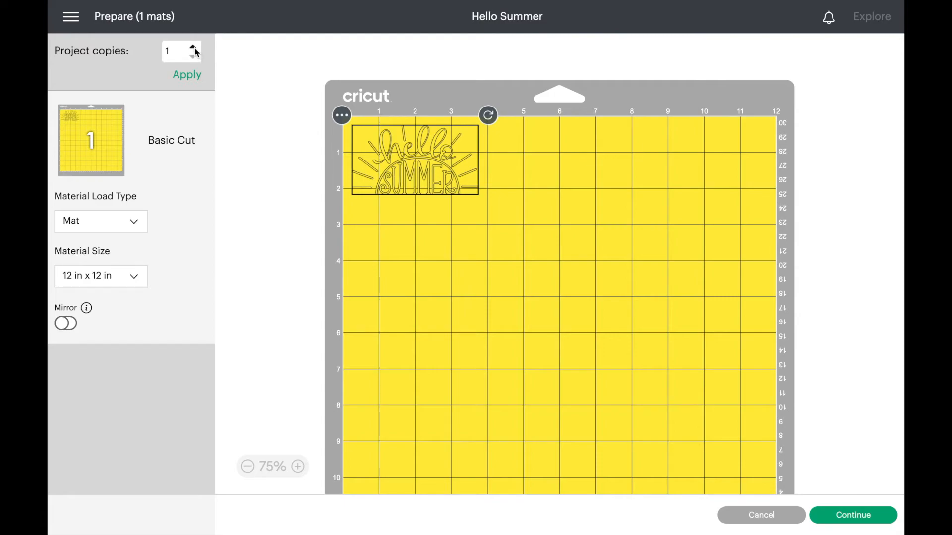
# Apply three project copies to the mat, and set the number of copies back to 1
pyautogui.click(192, 75)
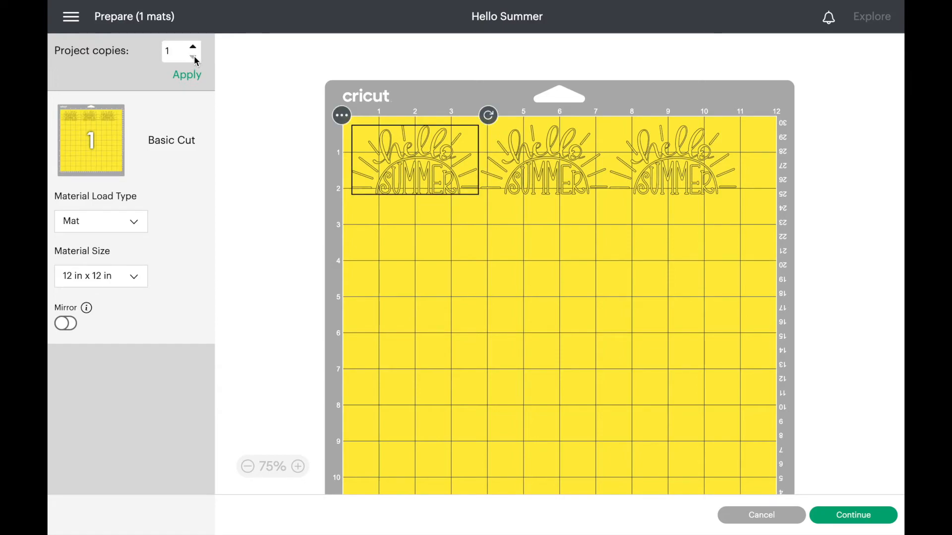
pyautogui.click(191, 80)
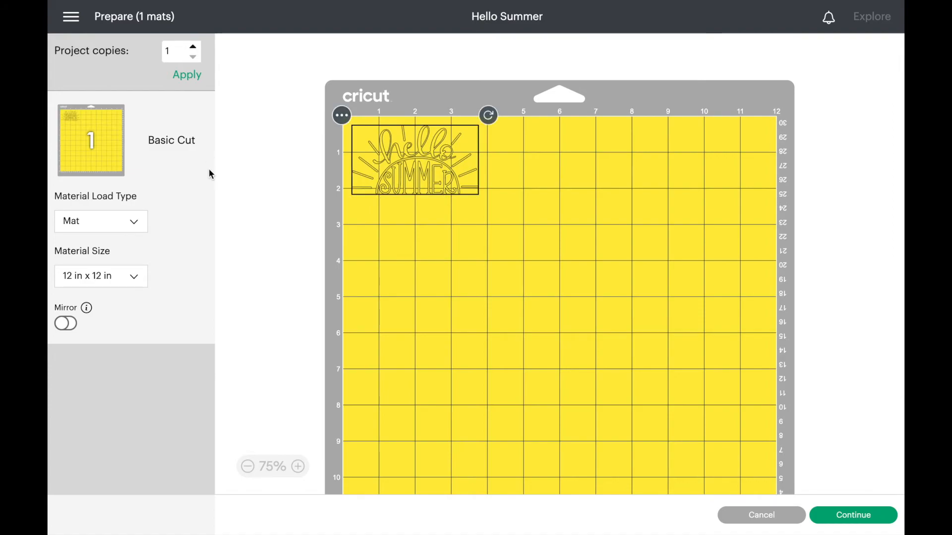
# Review the available material load types and material sizes, keeping Mat and 12 in x 12 in
pyautogui.click(134, 227)
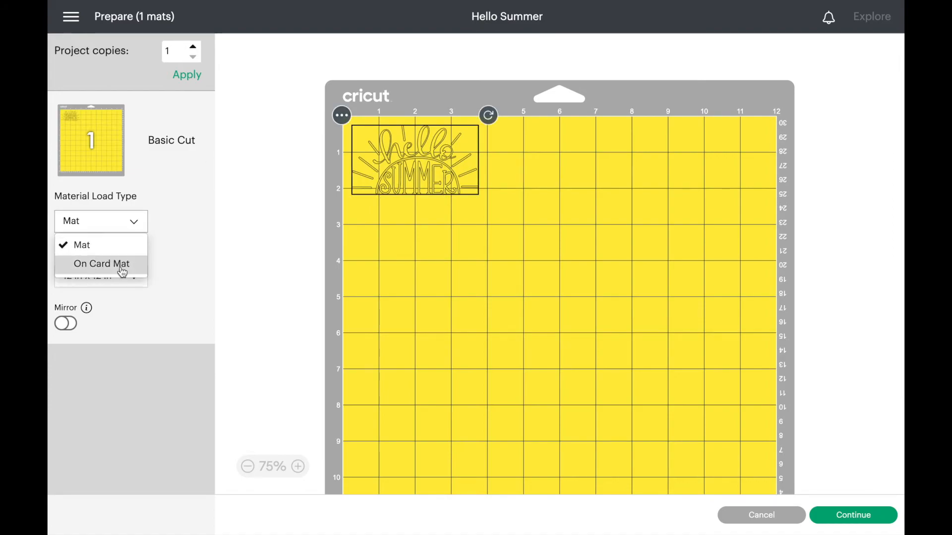
pyautogui.click(126, 248)
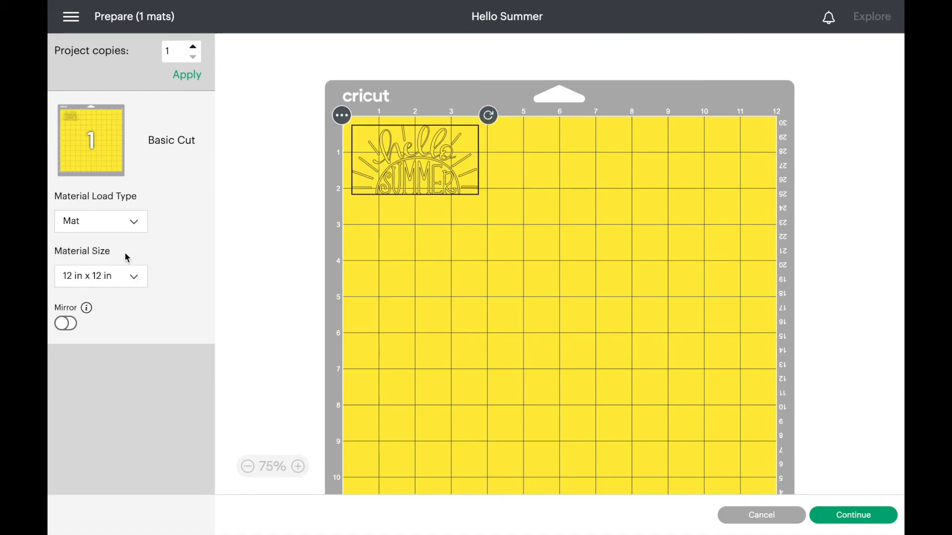
pyautogui.click(135, 284)
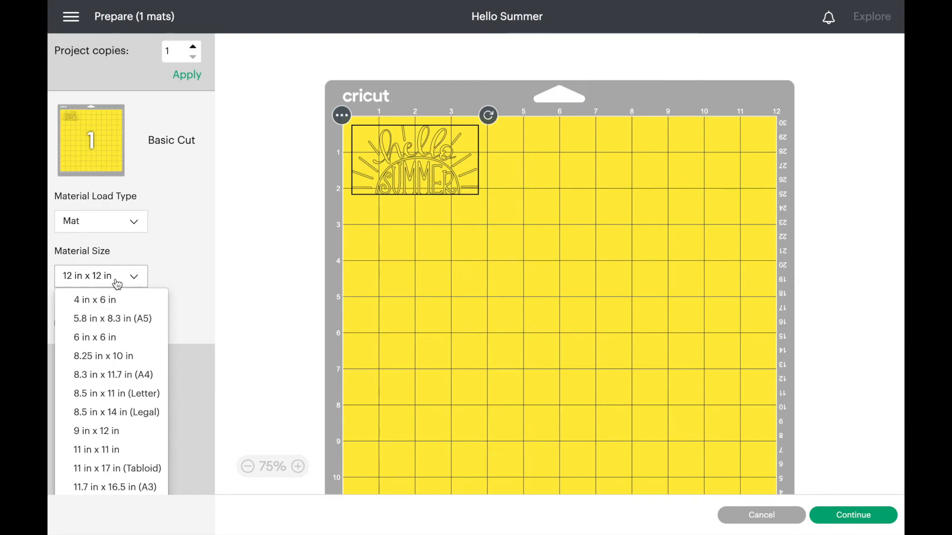
pyautogui.click(136, 279)
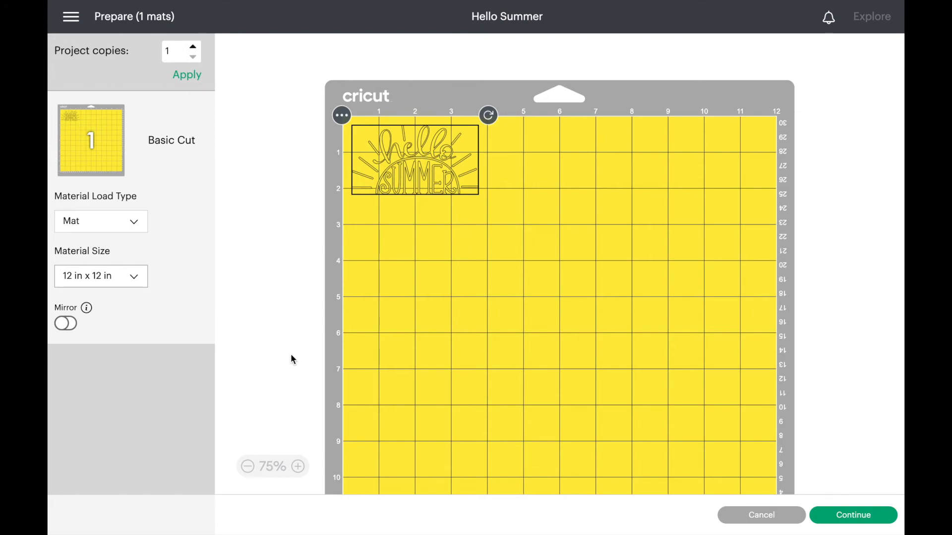
# Turn mirroring on and back off for the mat, and continue past the mat preparation
pyautogui.click(66, 326)
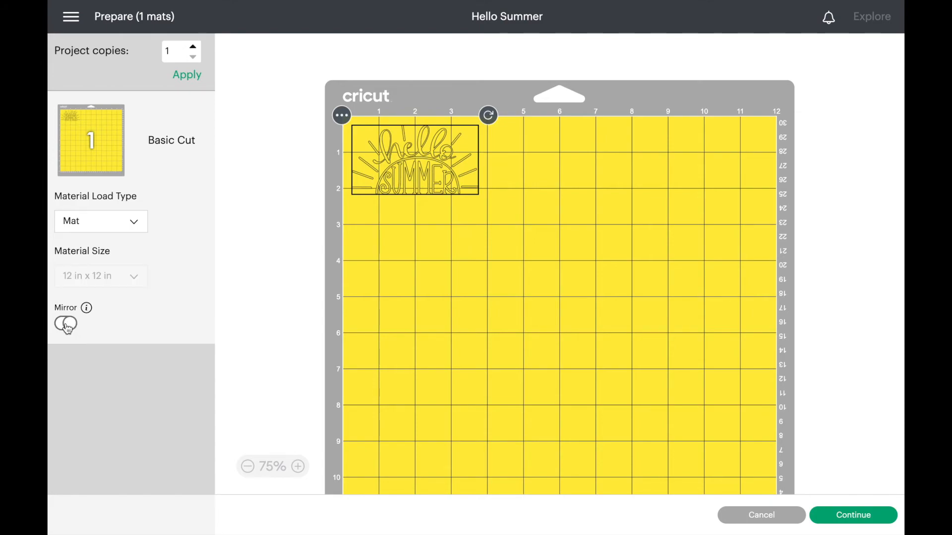
pyautogui.click(67, 325)
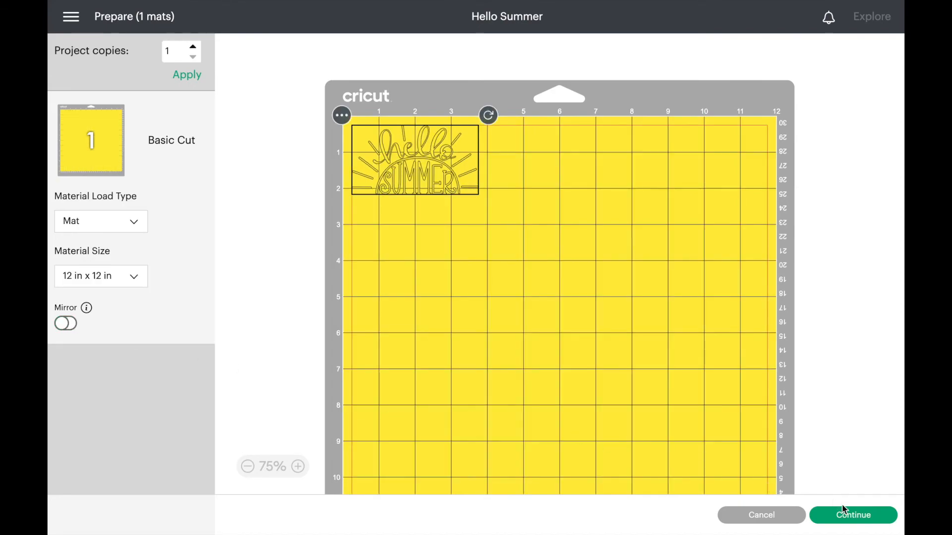
pyautogui.click(854, 516)
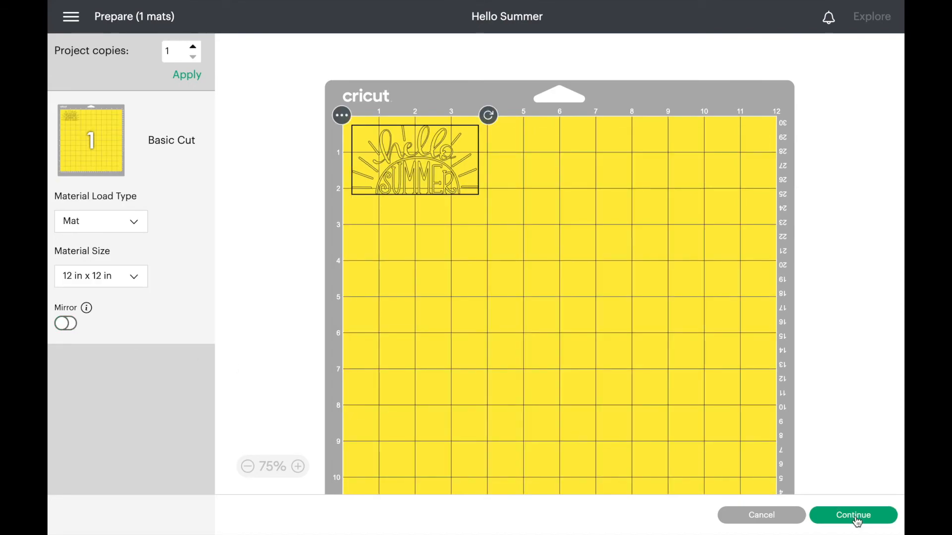